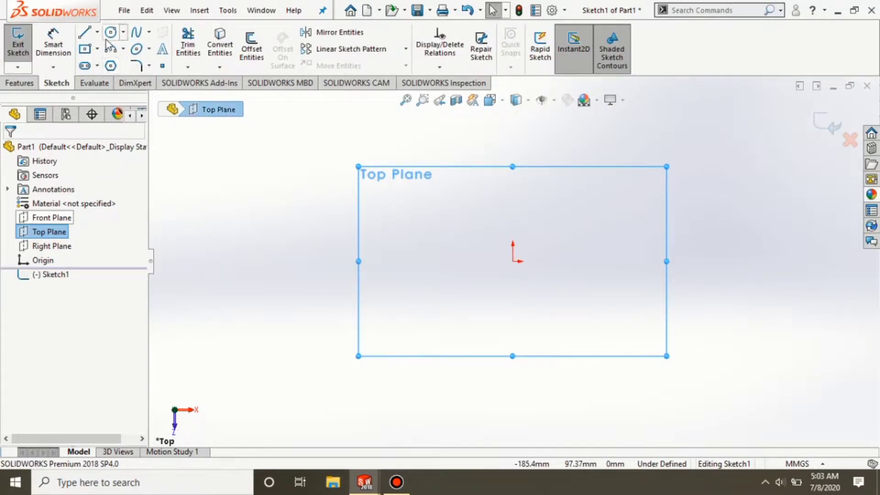
# - Sketch a circle about 34 mm in diameter centred on the origin of the Top Plane
pyautogui.click(110, 32)
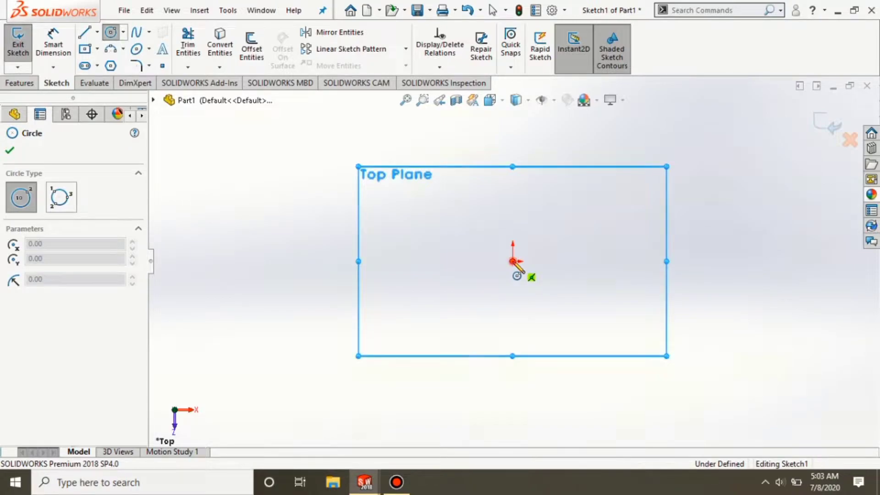
pyautogui.click(512, 262)
pyautogui.click(533, 281)
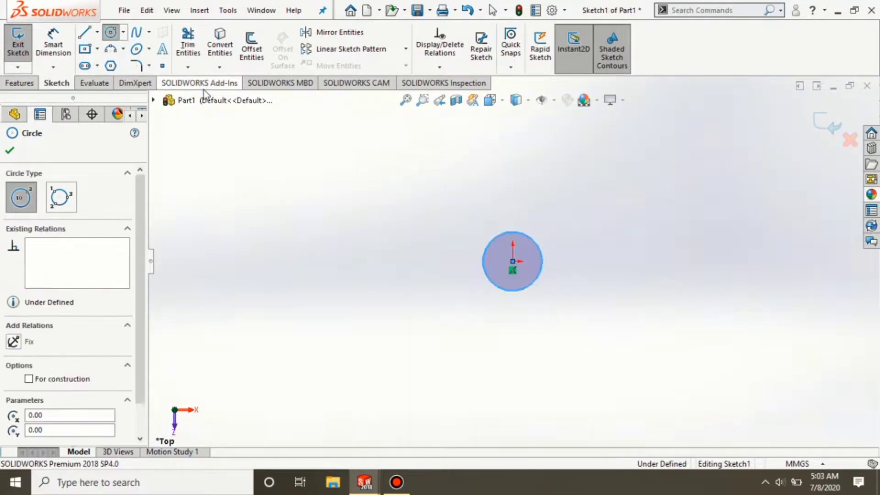
# - Dimension the circle's diameter and set it to 12 mm
pyautogui.click(53, 44)
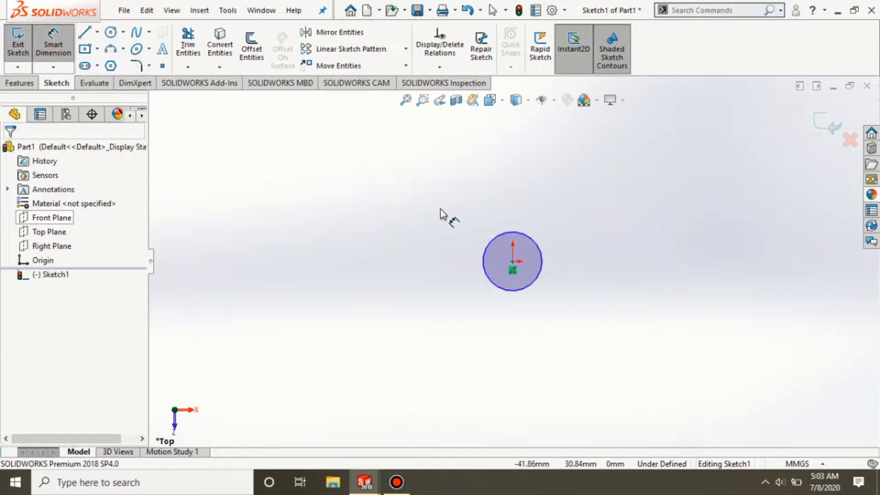
pyautogui.click(483, 265)
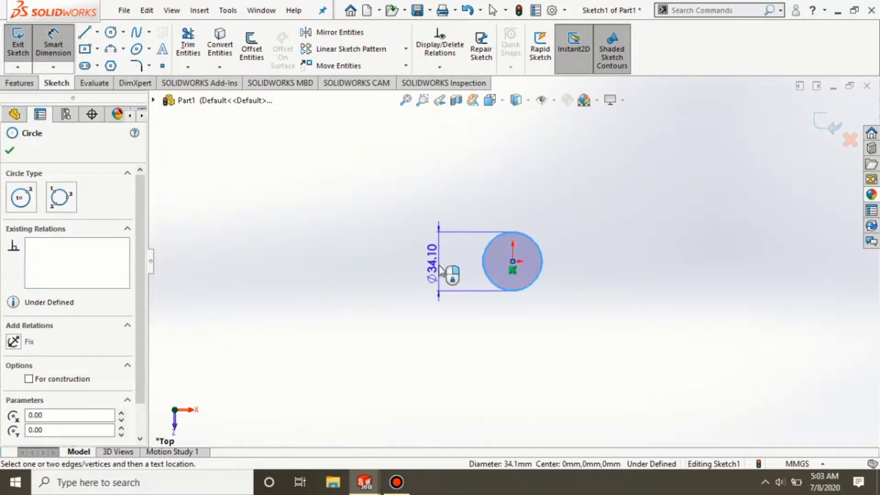
pyautogui.click(439, 269)
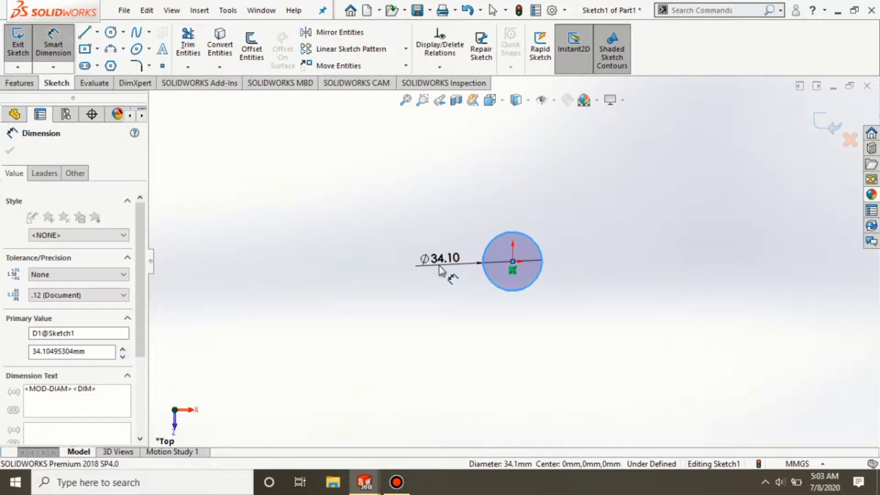
pyautogui.write('12 MM')
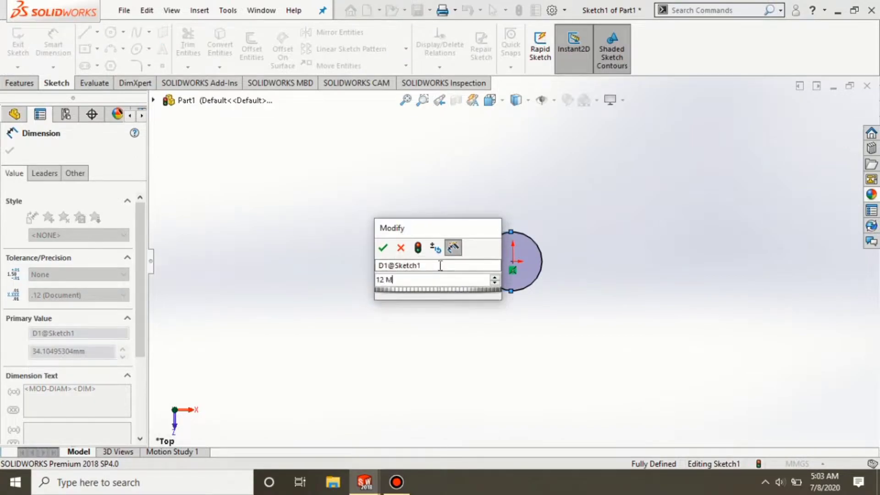
pyautogui.press('BackSpace')
pyautogui.press('BackSpace')
pyautogui.write('mm')
pyautogui.press('Return')
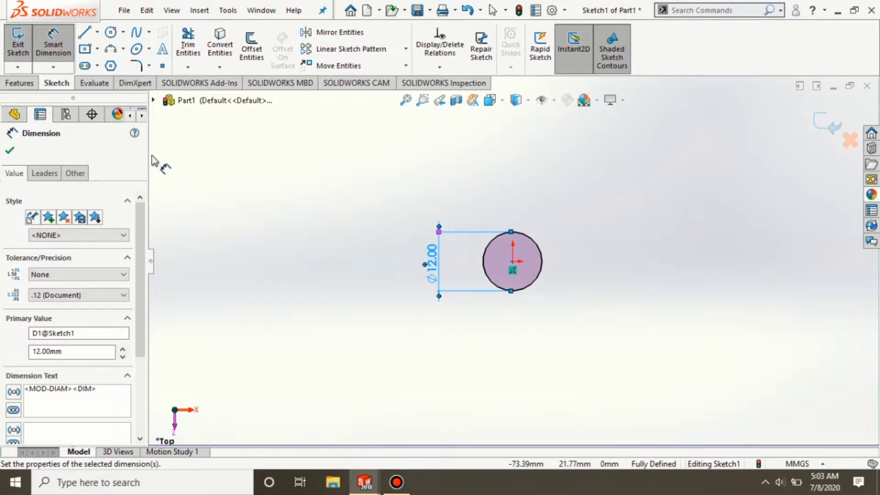
pyautogui.click(10, 151)
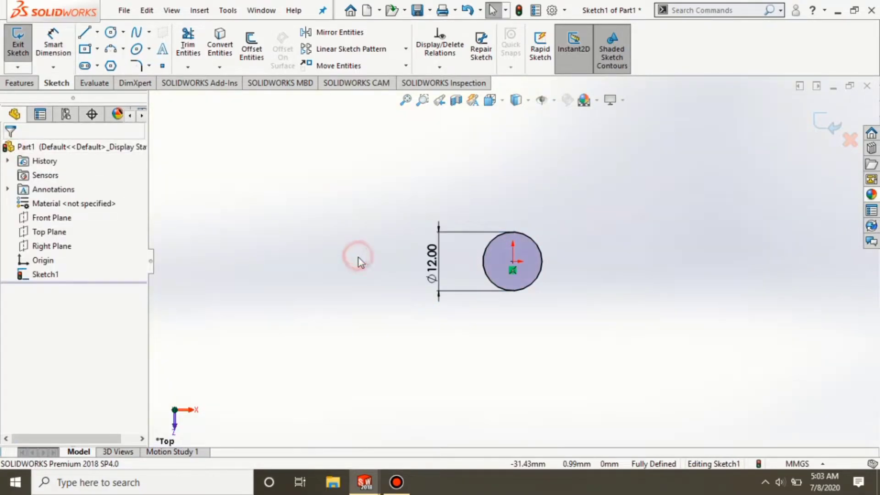
# - Start a Helix and Spiral curve from the circle and move its parameter callouts clear of the sketch
pyautogui.click(17, 85)
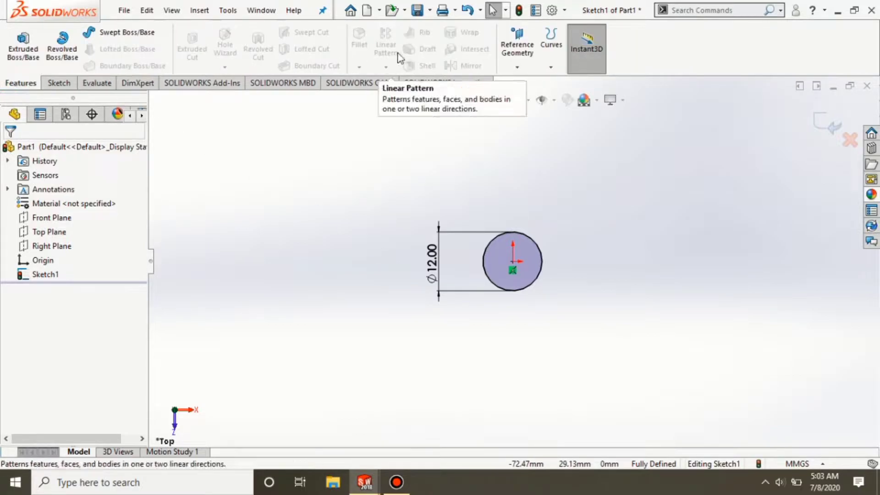
pyautogui.click(549, 68)
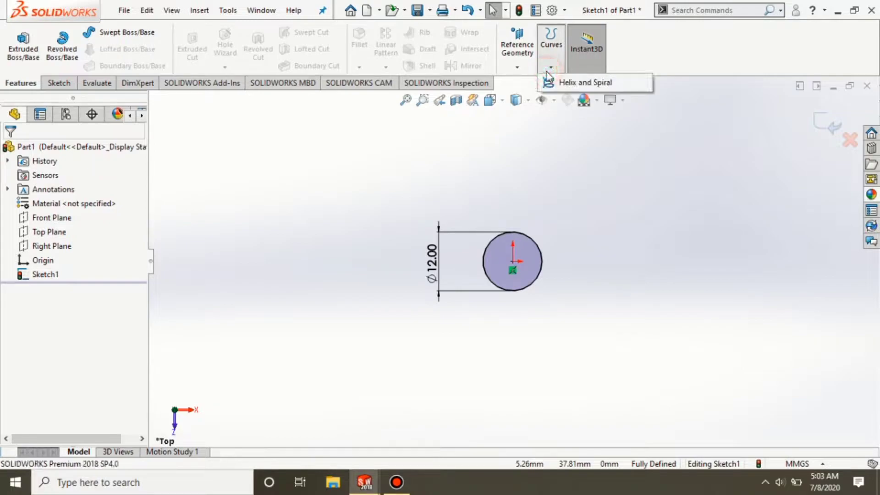
pyautogui.click(577, 87)
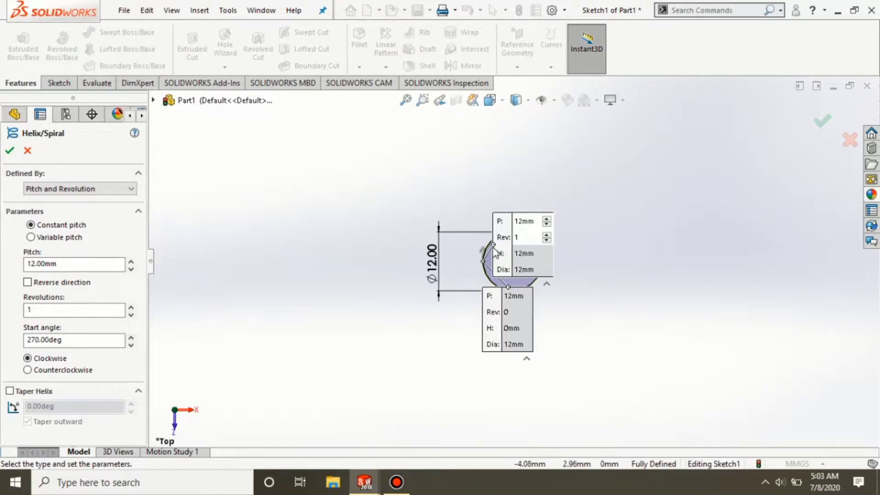
pyautogui.moveTo(505, 252); pyautogui.dragTo(282, 177)
pyautogui.moveTo(484, 321); pyautogui.dragTo(418, 347)
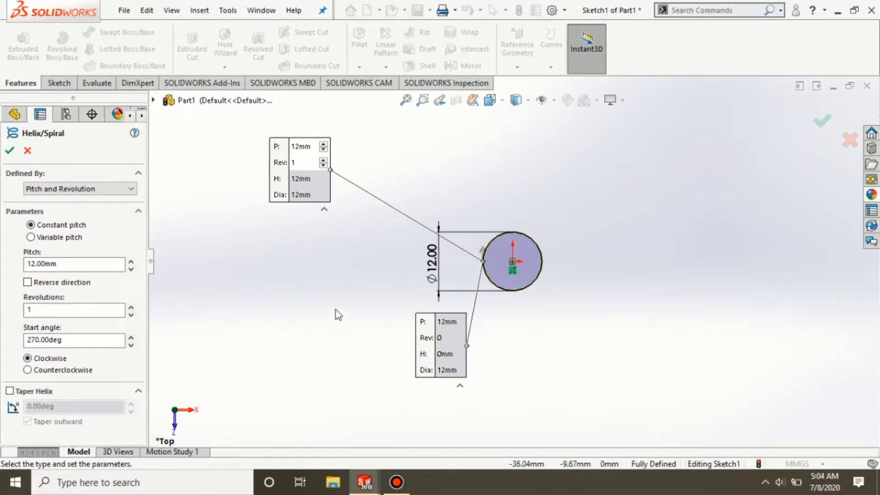
# - Show the helix preview in an enlarged isometric view with its start callout moved aside
pyautogui.click(498, 102)
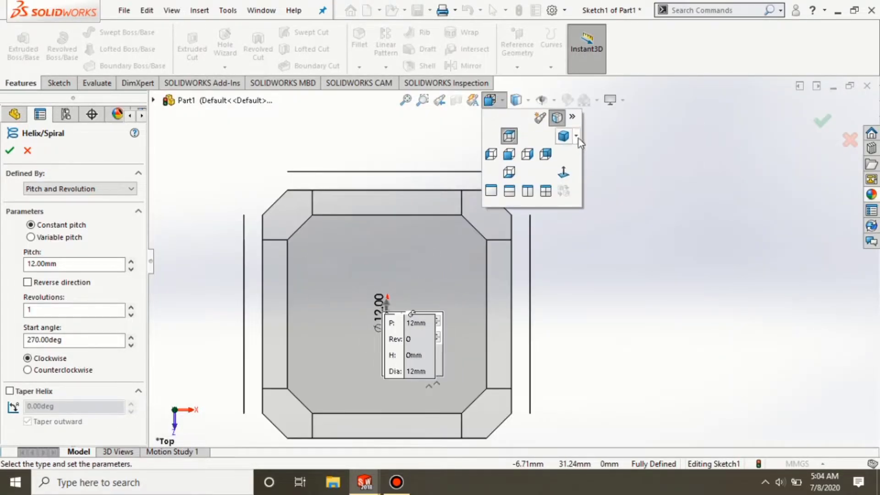
pyautogui.click(576, 137)
pyautogui.click(587, 154)
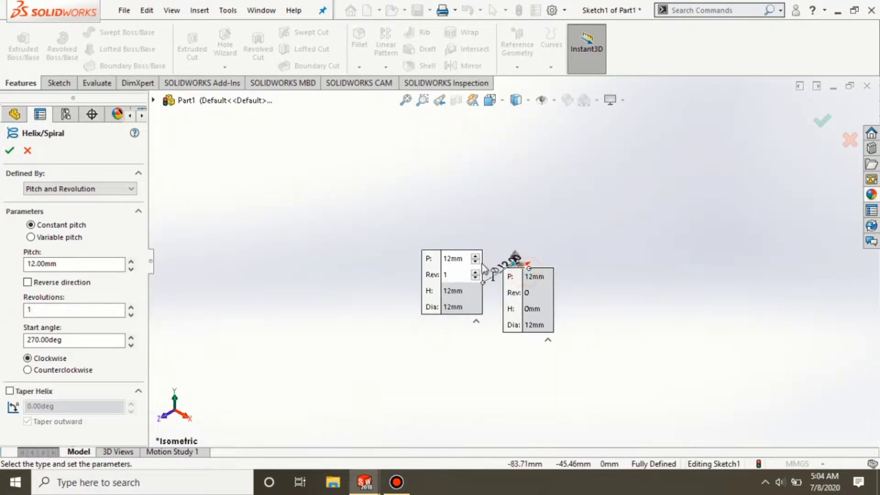
pyautogui.moveTo(527, 281); pyautogui.dragTo(550, 354)
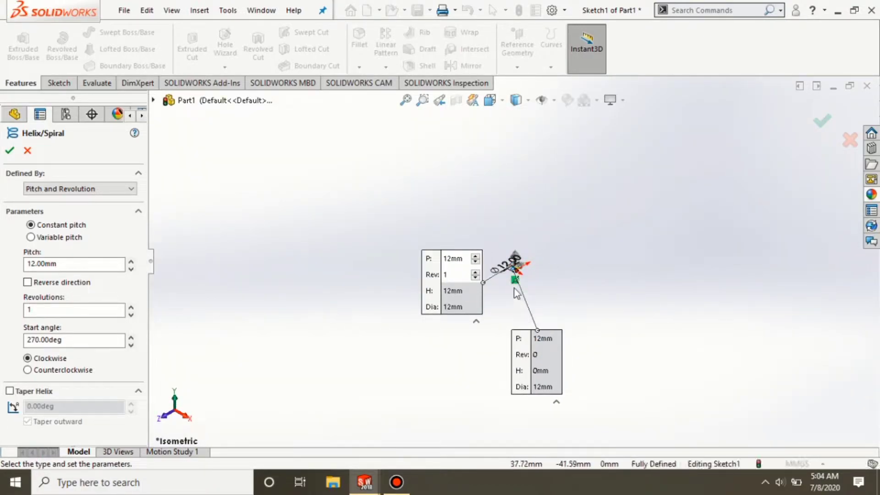
pyautogui.scroll(2, 516, 293)
pyautogui.scroll(-3, 521, 222)
pyautogui.scroll(-3, 459, 354)
pyautogui.scroll(-3, 559, 270)
pyautogui.scroll(-3, 520, 225)
pyautogui.scroll(-3, 501, 247)
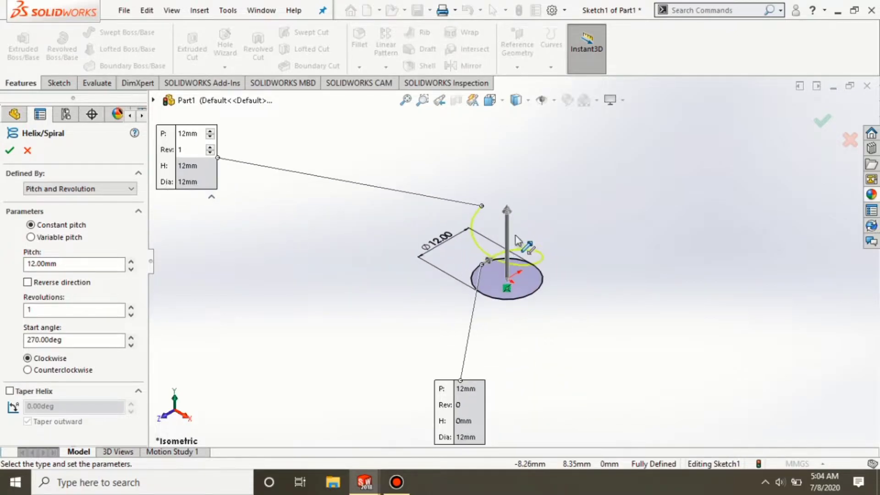
pyautogui.scroll(-2, 536, 248)
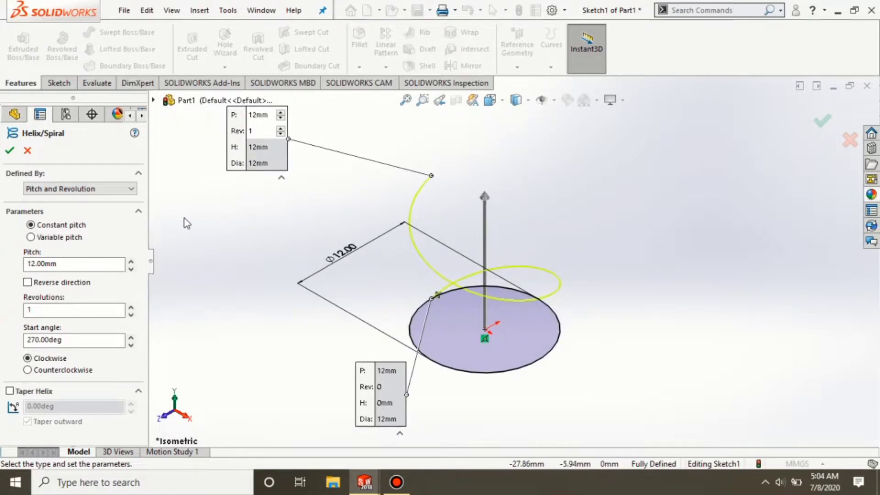
# - Define the helix by Pitch and Revolution with variable pitch, using 3 mm pitch in both regions and 26 revolutions at the end
pyautogui.click(76, 188)
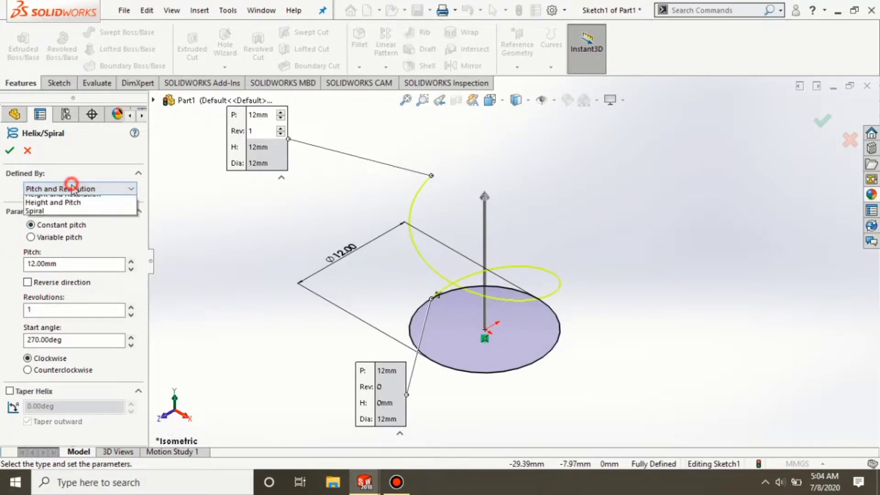
pyautogui.click(67, 200)
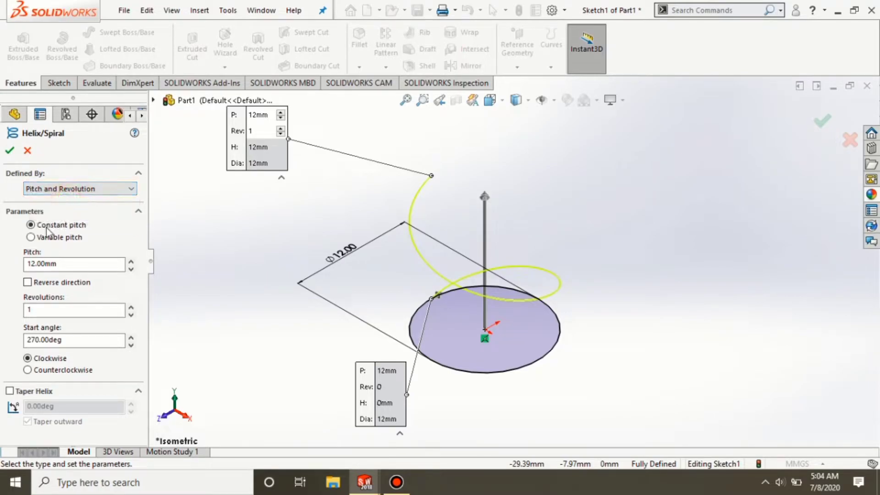
pyautogui.click(31, 237)
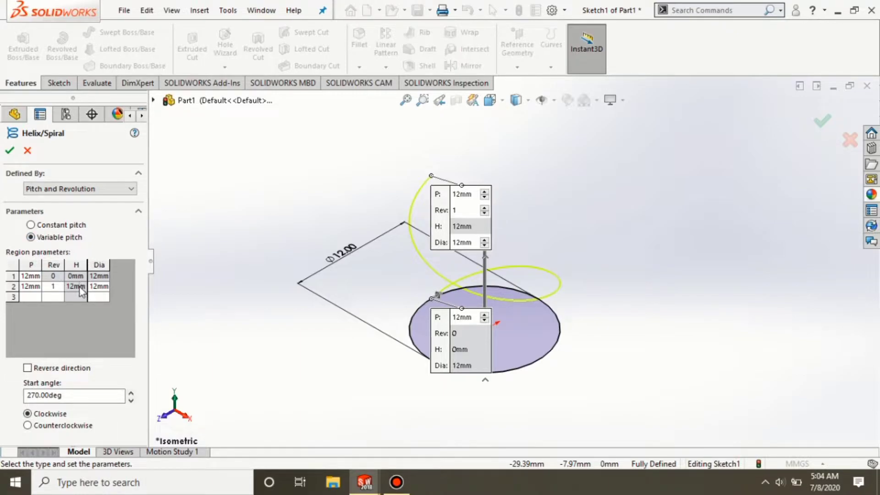
pyautogui.click(33, 277)
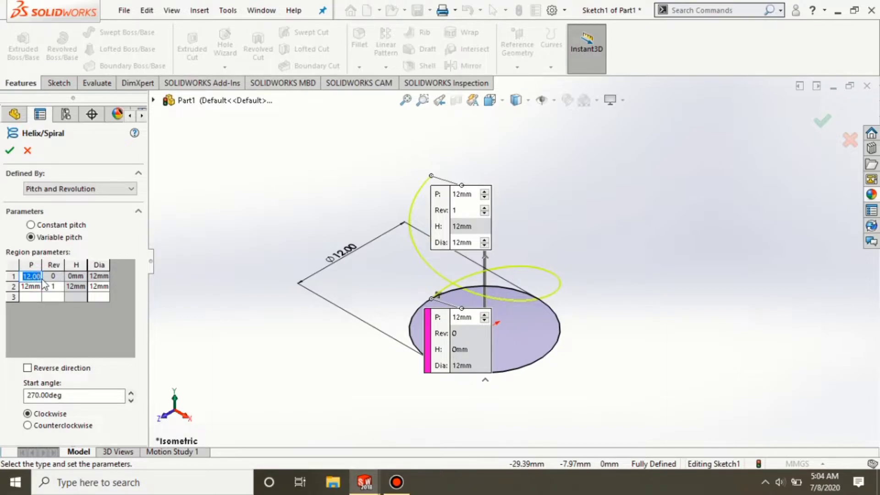
pyautogui.write('3')
pyautogui.click(42, 284)
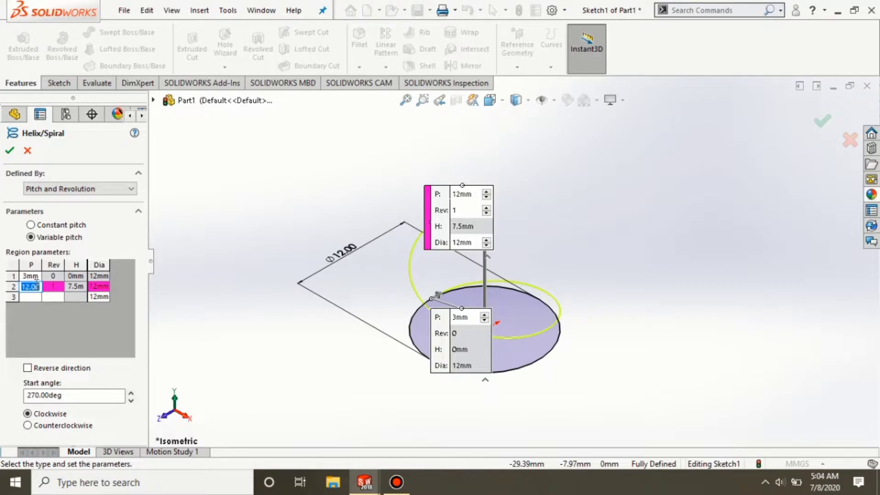
pyautogui.write('3')
pyautogui.press('Tab')
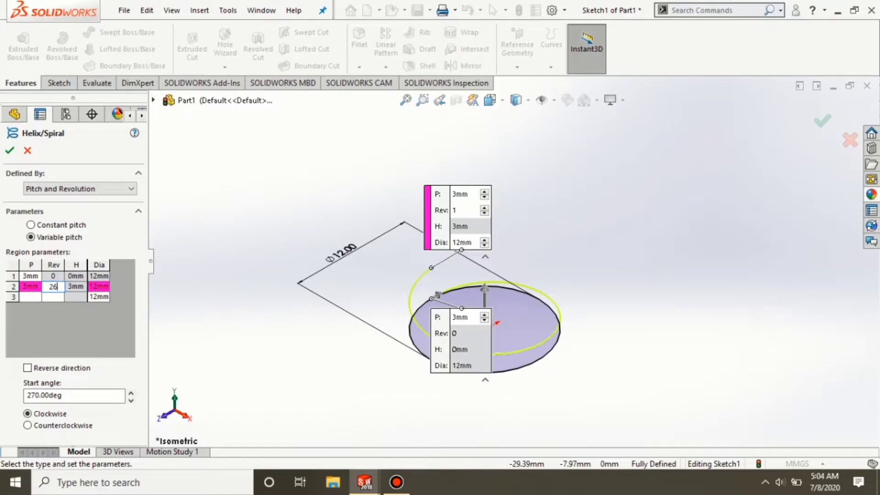
pyautogui.press('Tab')
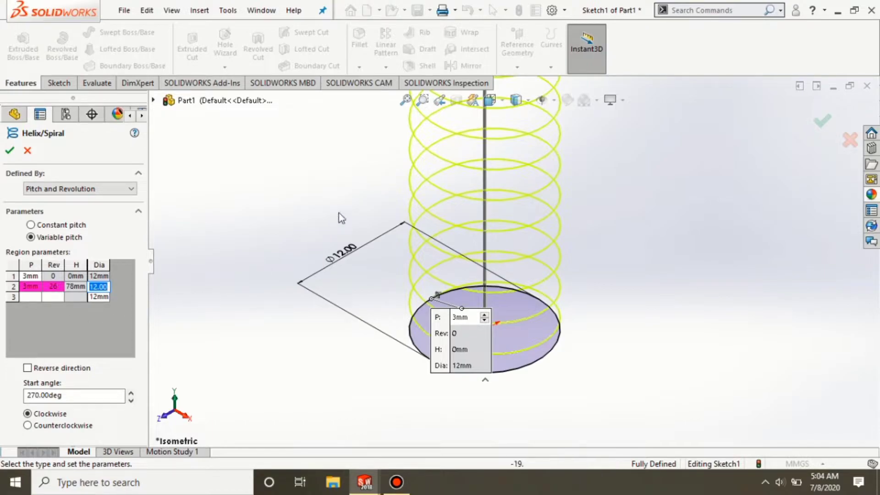
# - Fit the whole helix preview in view and move its start and end callouts clear of the coils
pyautogui.scroll(-2, 351, 196)
pyautogui.press('f')
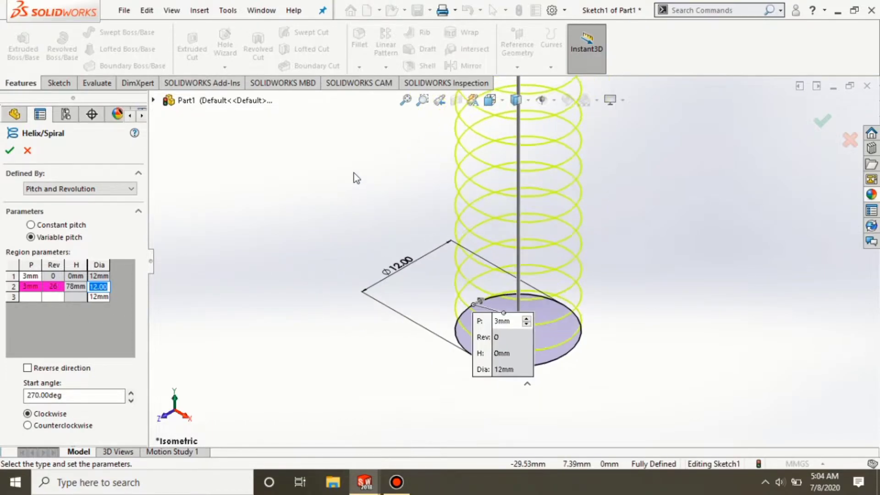
pyautogui.rightClick(447, 160)
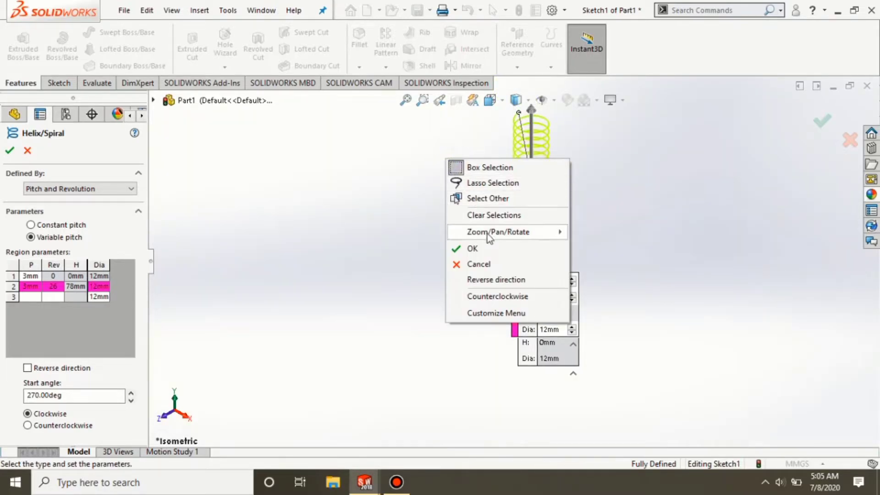
pyautogui.click(407, 182)
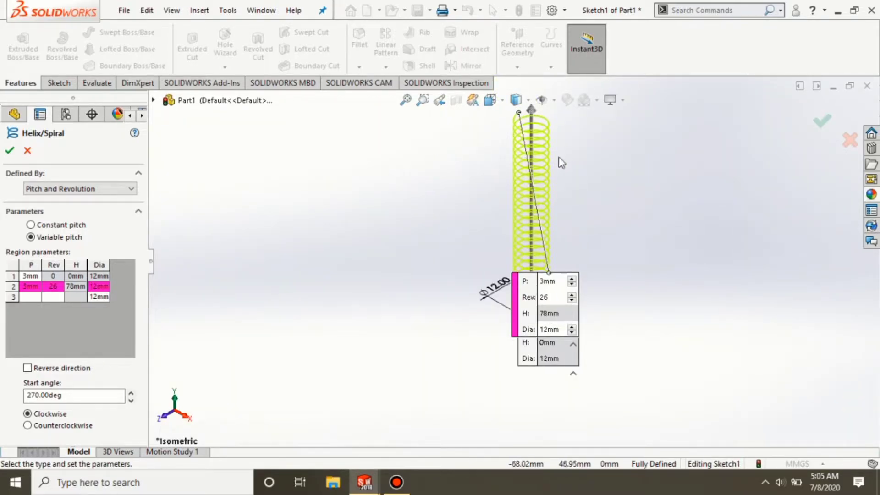
pyautogui.scroll(1, 574, 147)
pyautogui.scroll(-1, 574, 147)
pyautogui.scroll(-2, 574, 146)
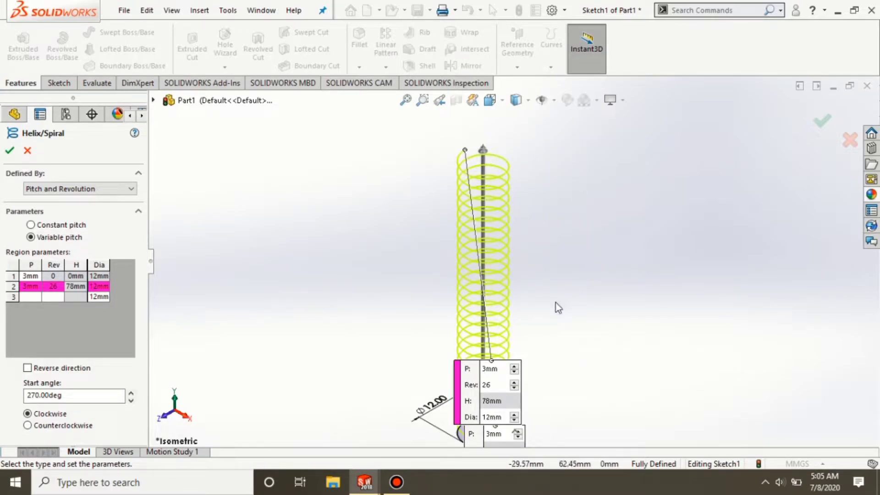
pyautogui.moveTo(490, 371); pyautogui.dragTo(330, 177)
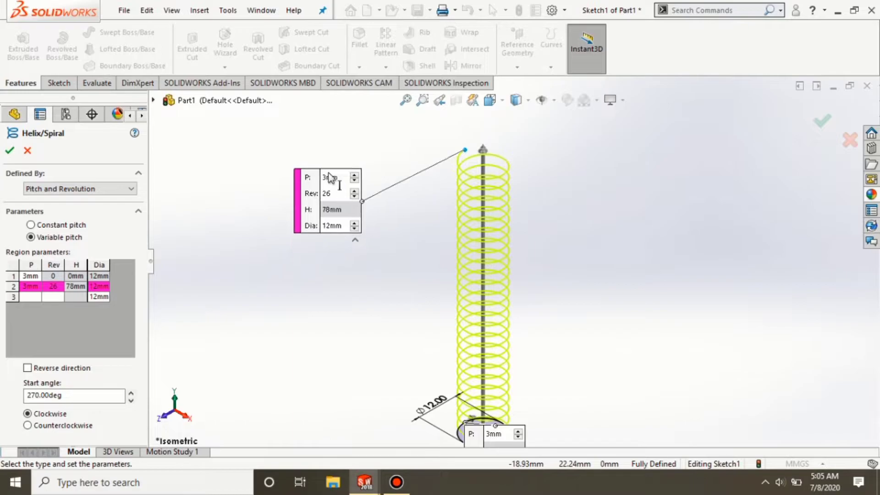
pyautogui.moveTo(507, 432); pyautogui.dragTo(323, 379)
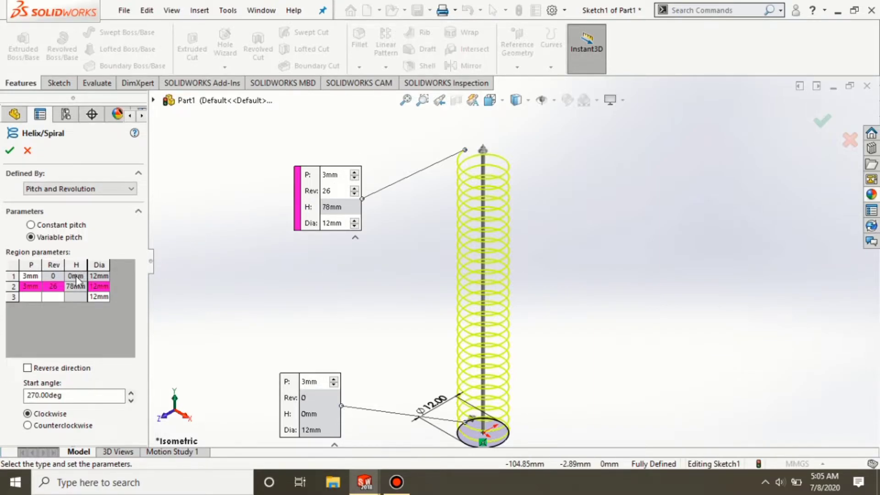
# - Set the helix's diameter in the second region to 8 mm
pyautogui.doubleClick(98, 287)
pyautogui.press('BackSpace')
pyautogui.press('Tab')
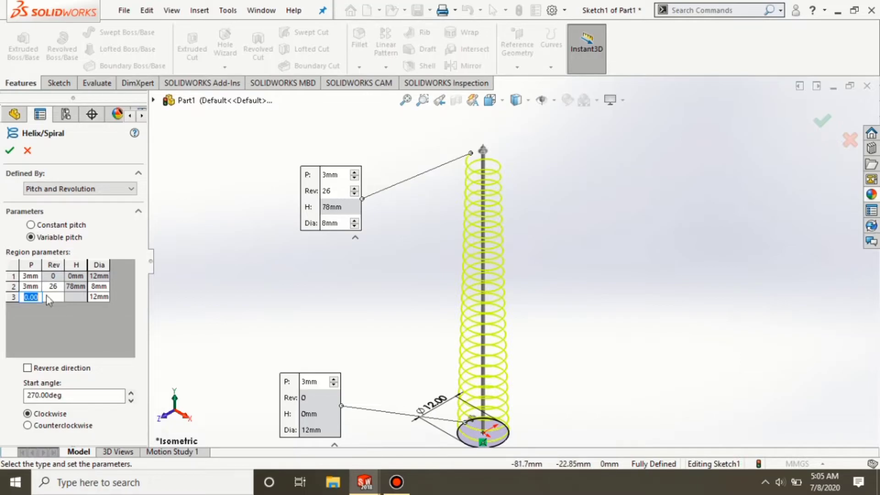
# - Set the helix's pitch in the second region to 2 mm and check the coils from a lower angle
pyautogui.click(30, 286)
pyautogui.click(33, 286)
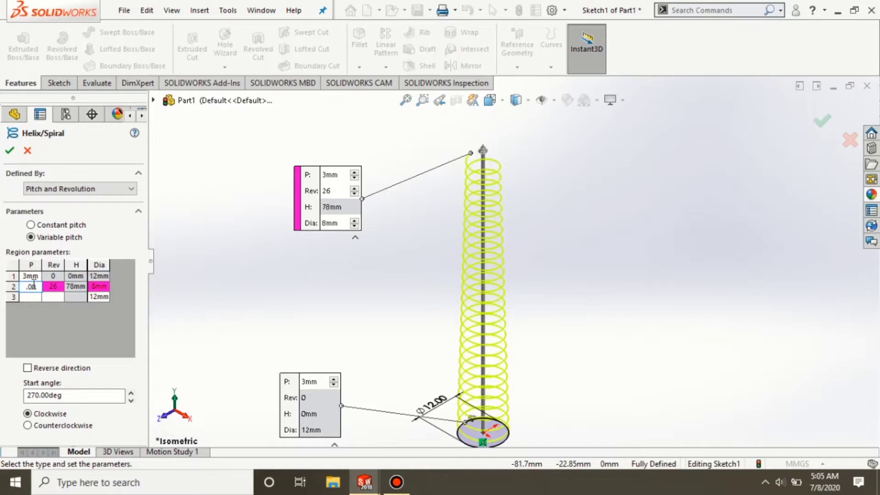
pyautogui.press('Tab')
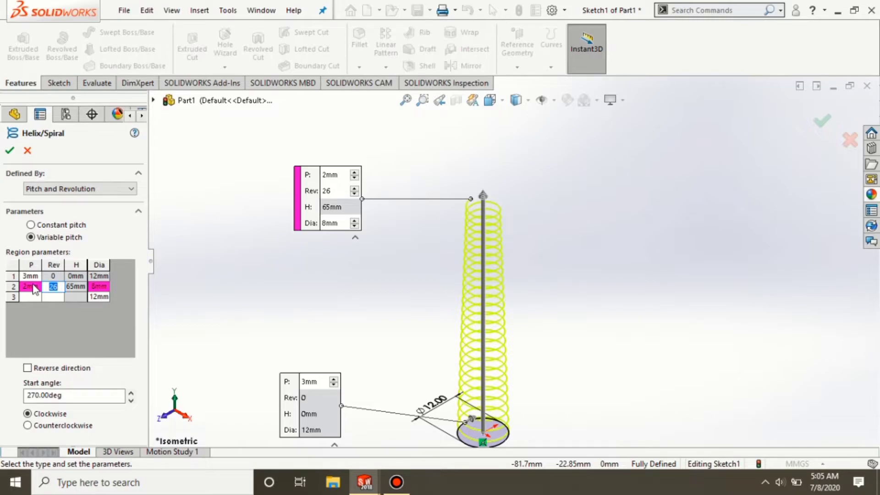
pyautogui.click(315, 320)
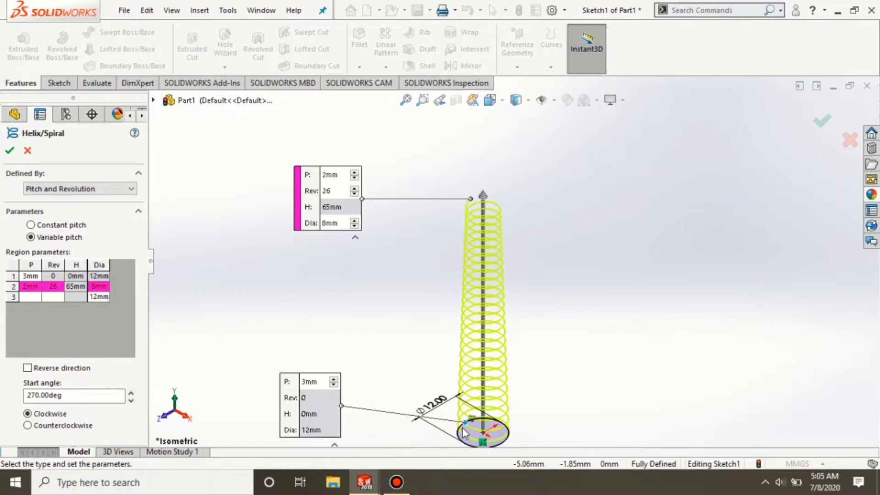
pyautogui.moveTo(521, 377); pyautogui.dragTo(528, 328, button='middle')
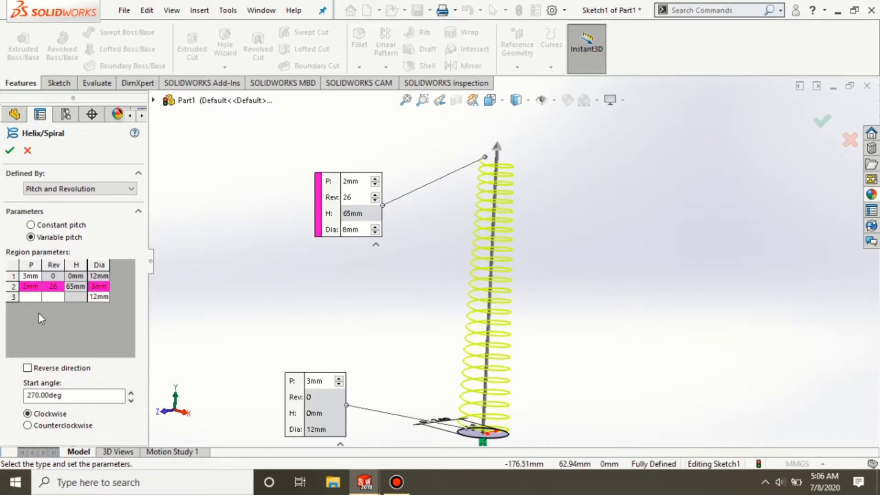
# - Set the helix's pitch to 3 mm in the second region and 2.5 mm in the first region
pyautogui.click(29, 286)
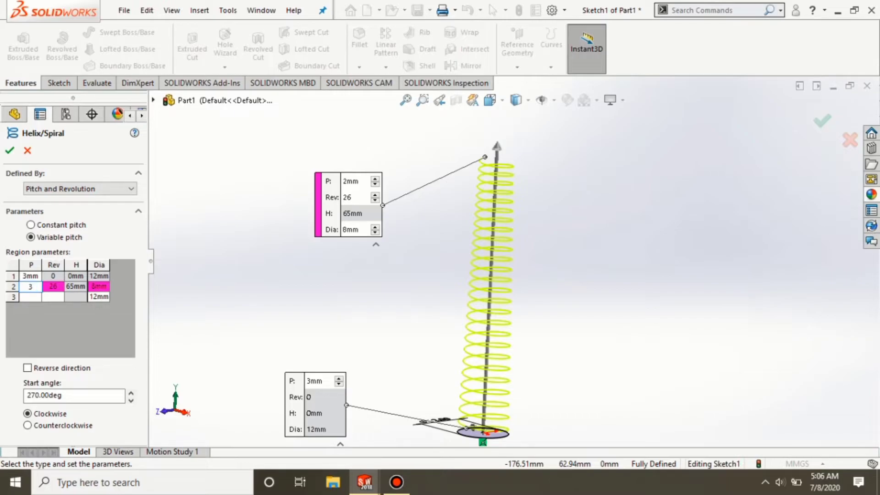
pyautogui.press('Tab')
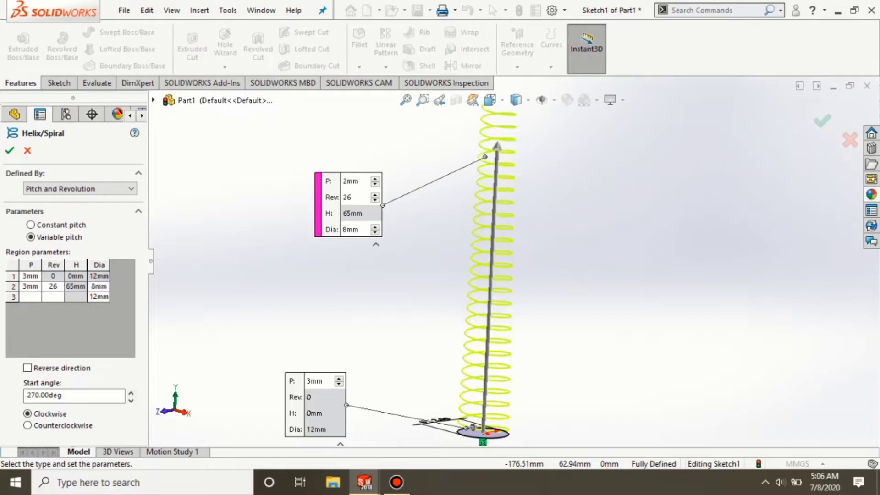
pyautogui.click(31, 277)
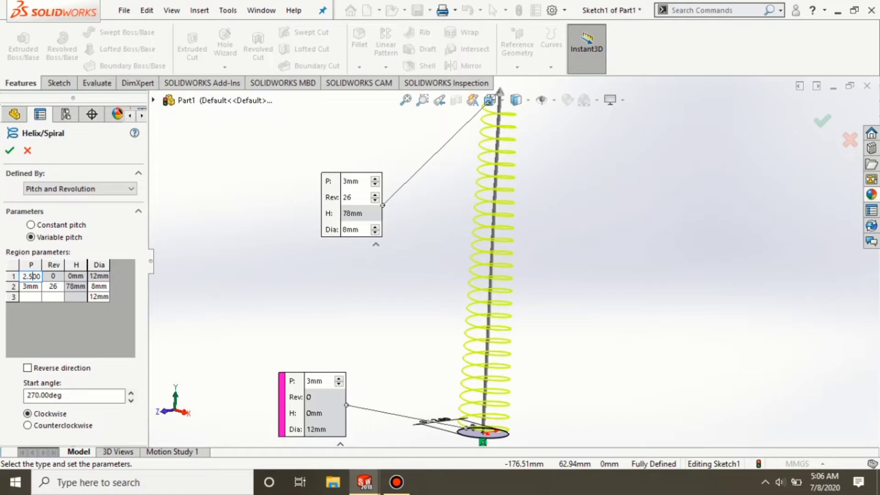
pyautogui.press('Return')
pyautogui.click(265, 288)
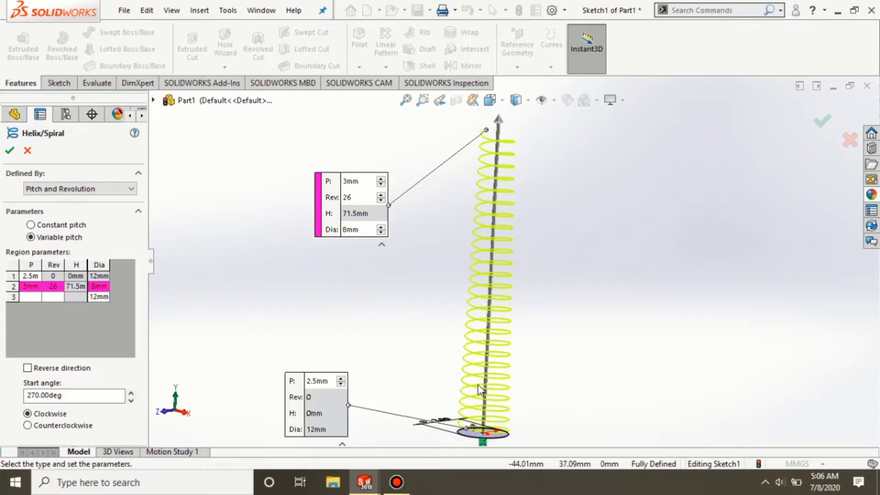
# - Set the helix's pitch in the first region to 3 mm and accept the helix
pyautogui.click(39, 276)
pyautogui.write('3 mm')
pyautogui.press('Return')
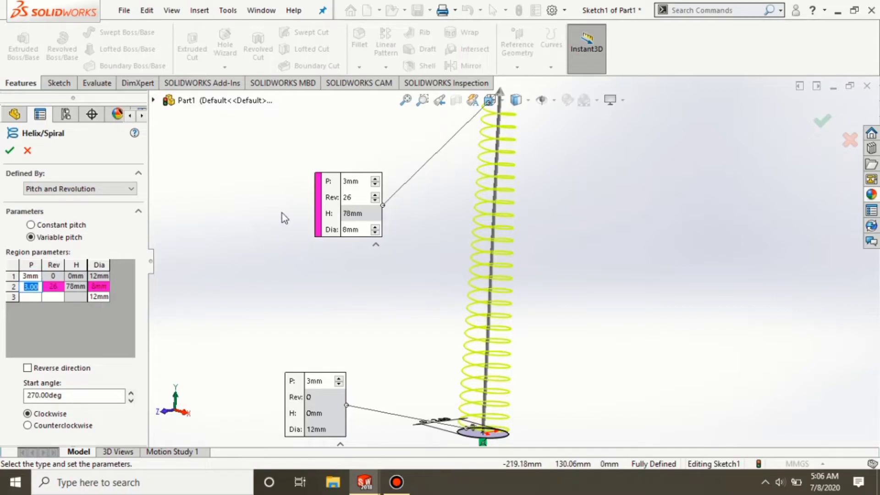
pyautogui.click(10, 151)
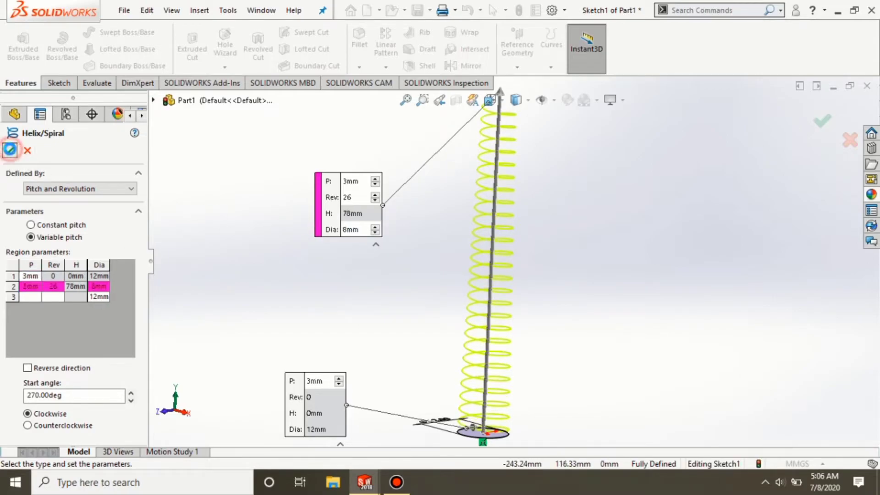
pyautogui.click(358, 209)
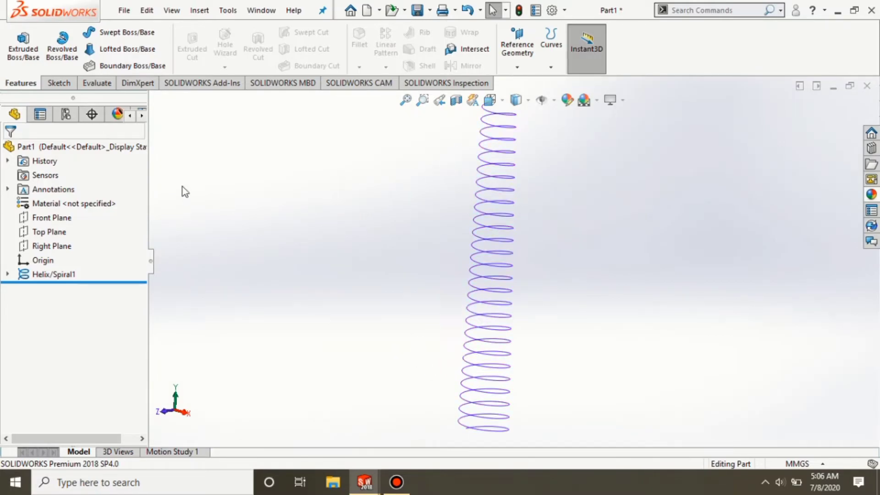
# - Create a swept boss along the helix using a circular profile with a diameter of 0.5 mm
pyautogui.click(115, 35)
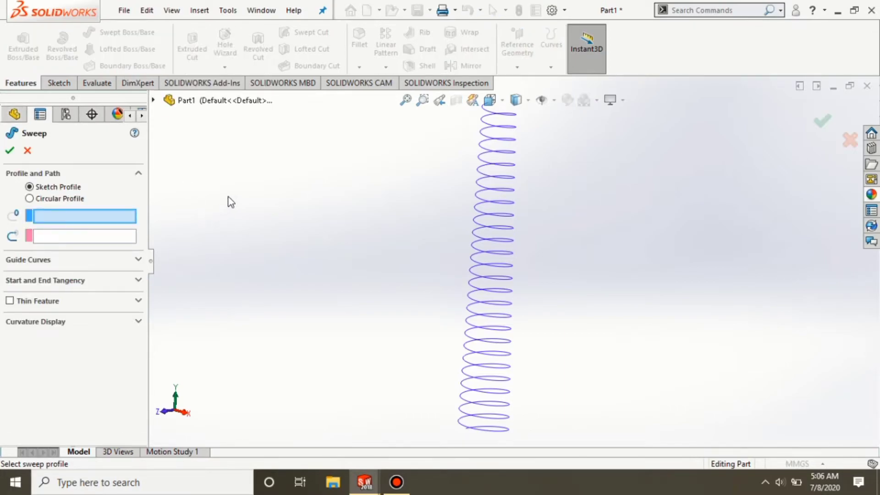
pyautogui.click(29, 199)
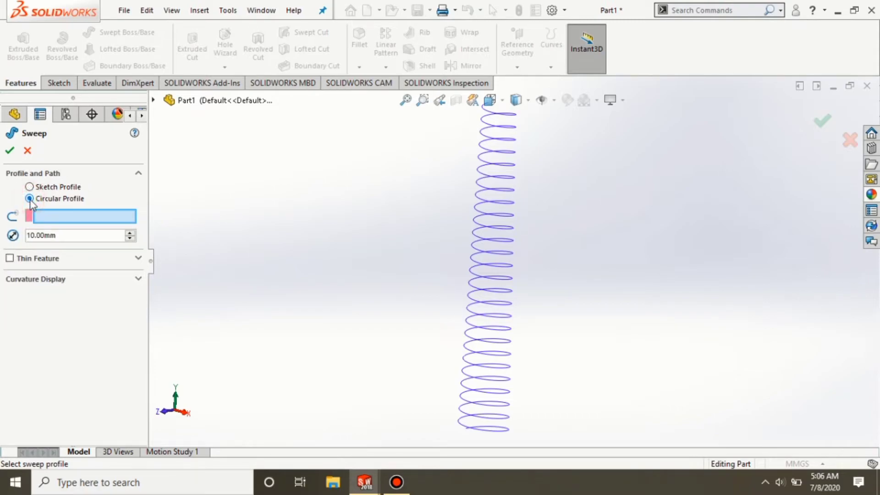
pyautogui.moveTo(62, 236); pyautogui.dragTo(24, 238)
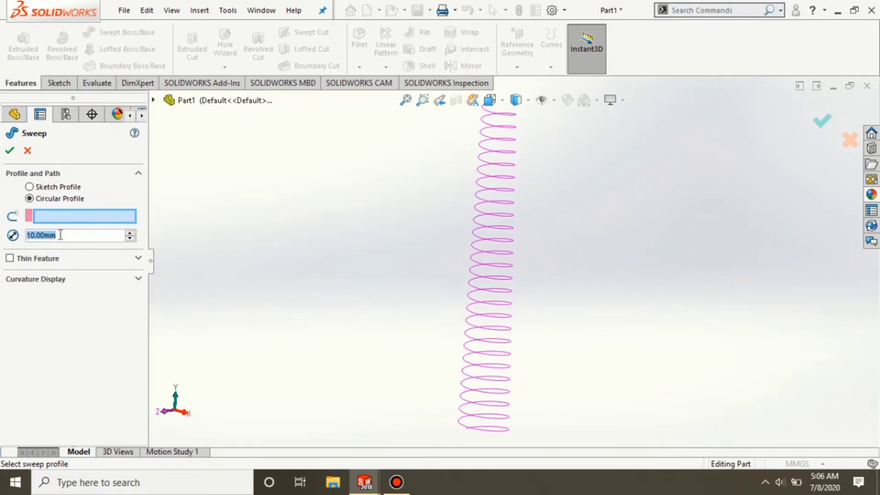
pyautogui.write('0')
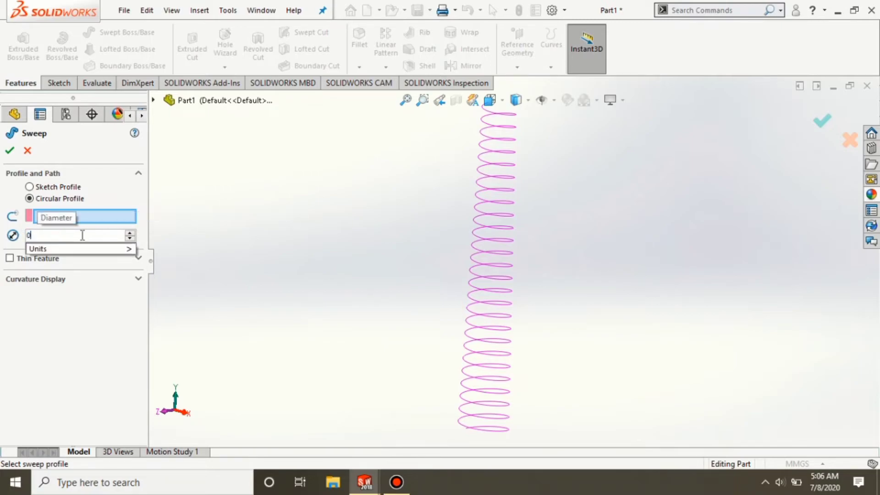
pyautogui.write('.')
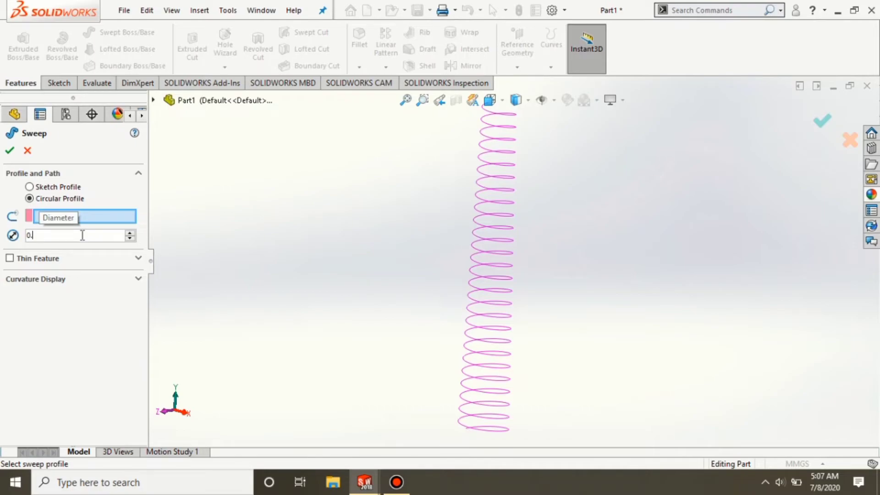
pyautogui.write('5 mm')
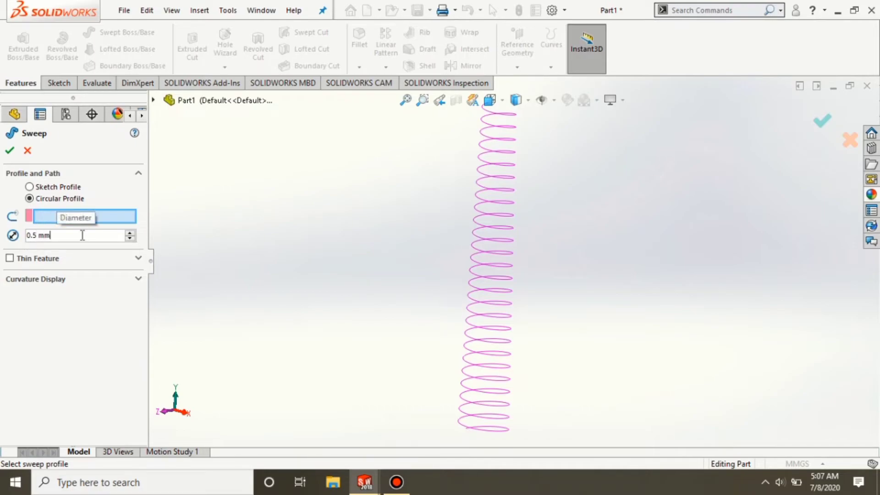
pyautogui.press('Return')
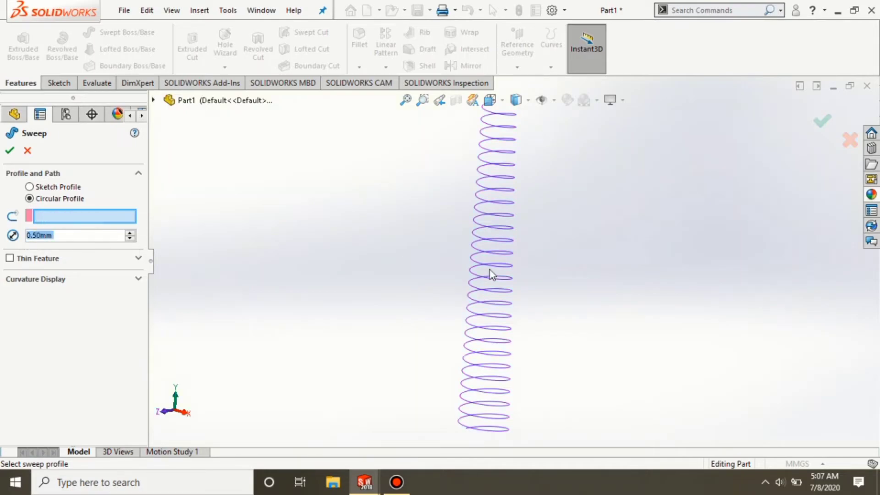
pyautogui.click(123, 216)
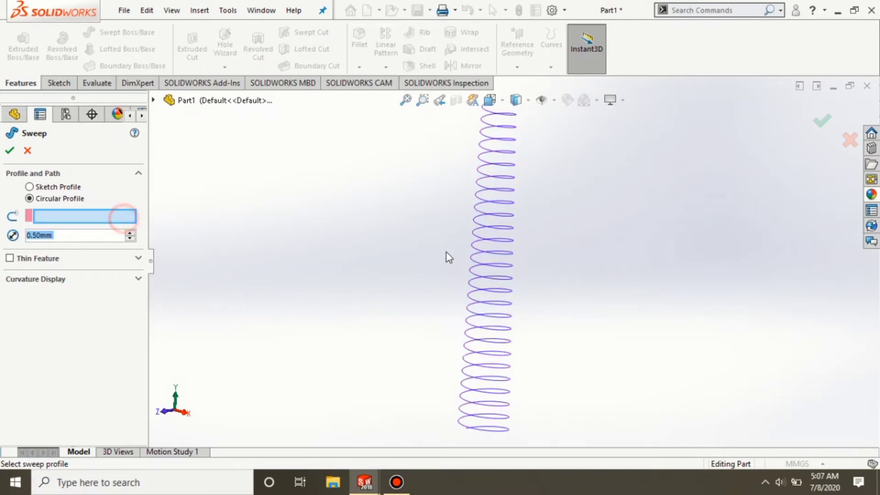
pyautogui.click(472, 273)
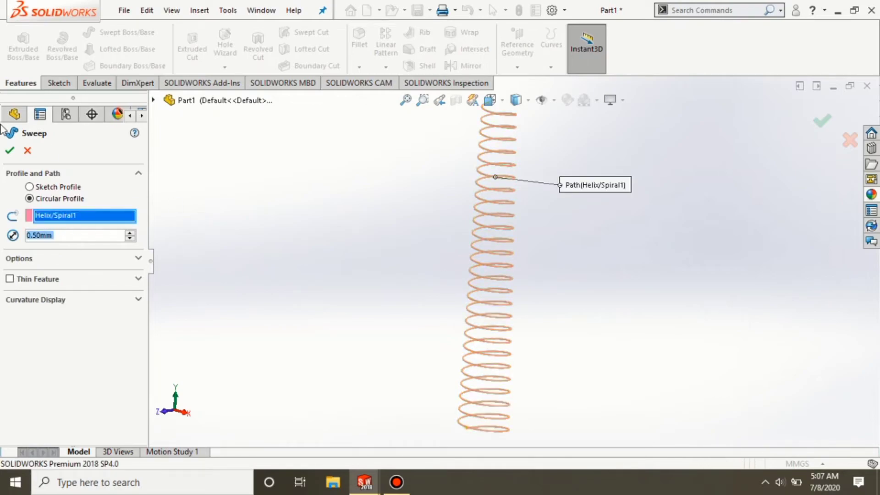
pyautogui.click(9, 150)
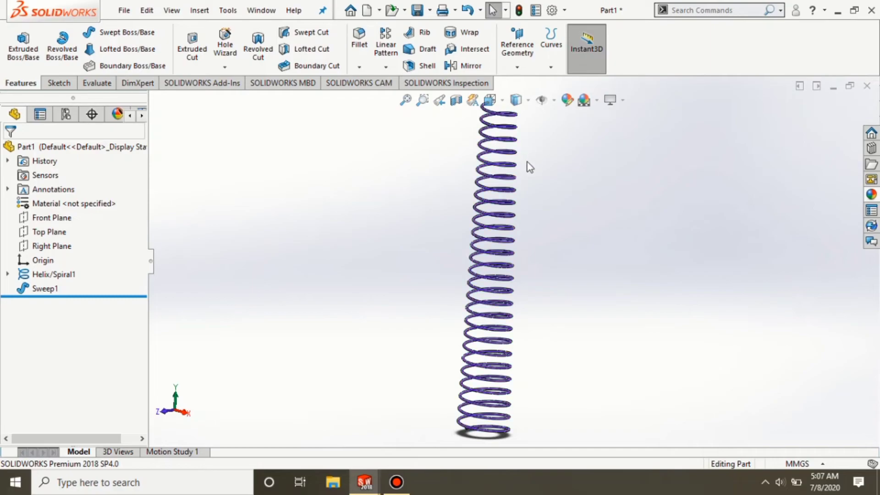
# - Hide the helix curve running through the swept spring wire
pyautogui.scroll(1, 514, 187)
pyautogui.scroll(-1, 514, 187)
pyautogui.scroll(1, 514, 187)
pyautogui.scroll(-6, 514, 188)
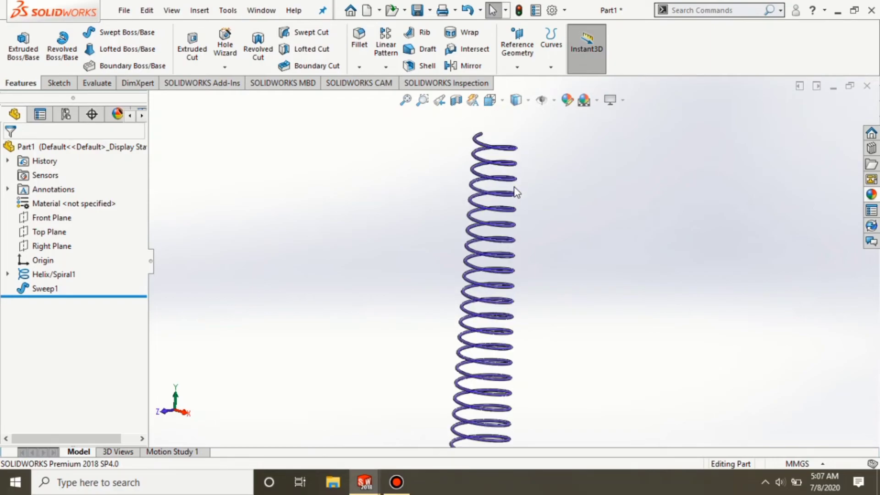
pyautogui.scroll(-3, 515, 188)
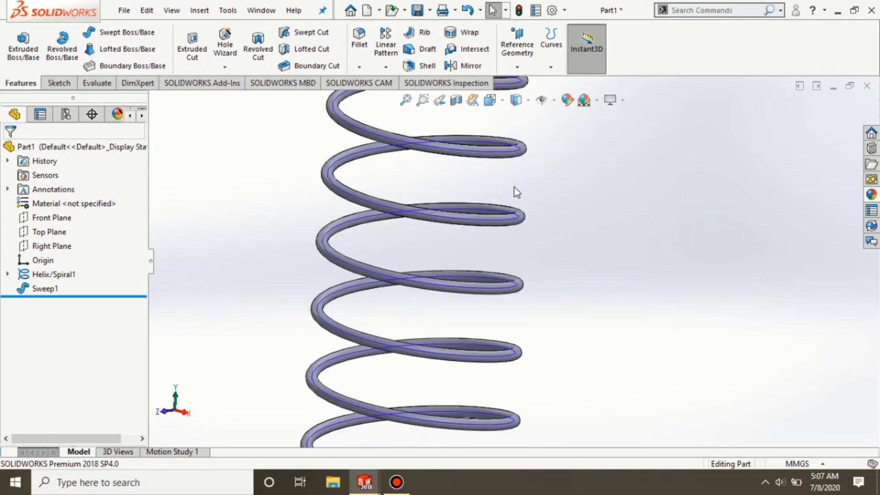
pyautogui.click(507, 217)
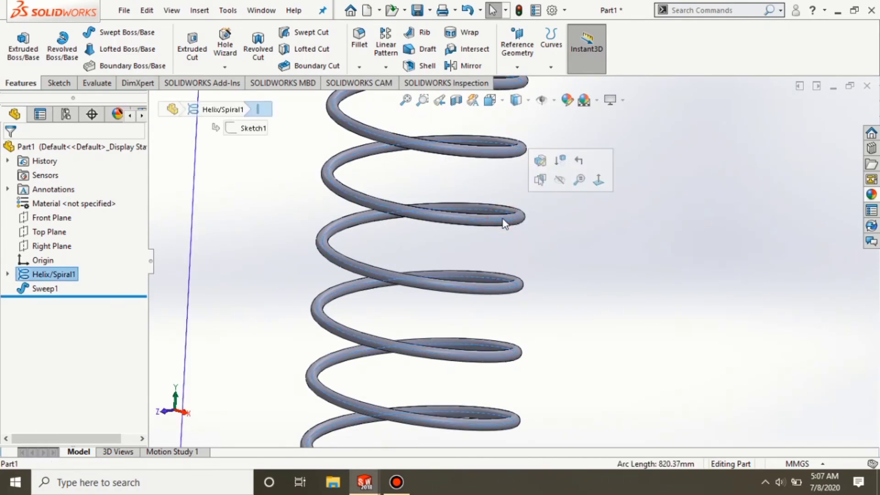
pyautogui.click(566, 184)
pyautogui.scroll(-3, 577, 306)
pyautogui.scroll(5, 576, 306)
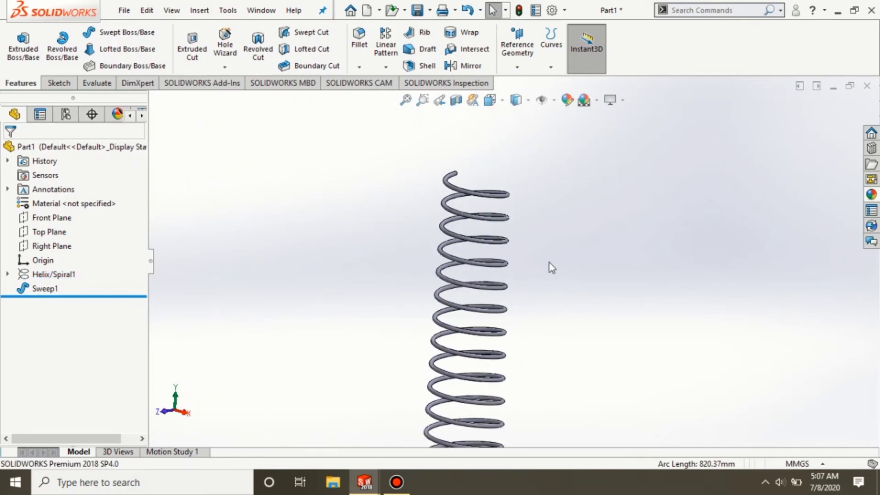
# - Show the finished spring in the isometric view
pyautogui.click(501, 98)
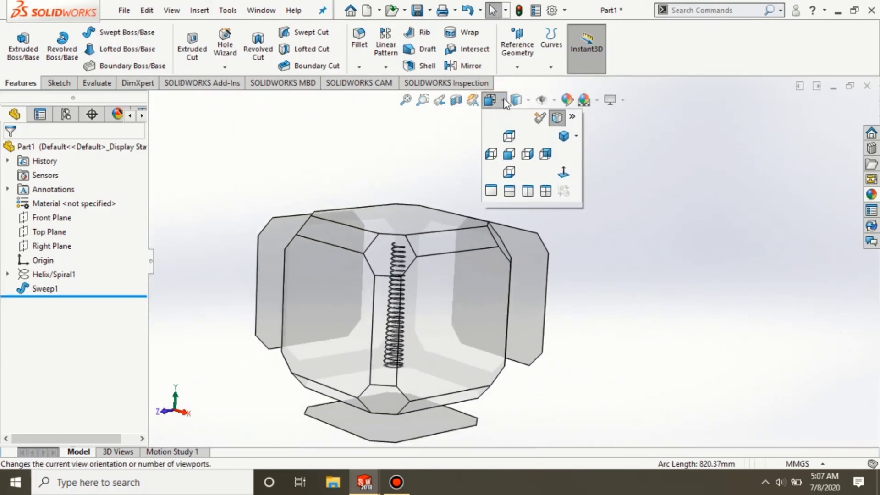
pyautogui.click(499, 103)
pyautogui.click(576, 135)
pyautogui.click(573, 153)
pyautogui.click(600, 196)
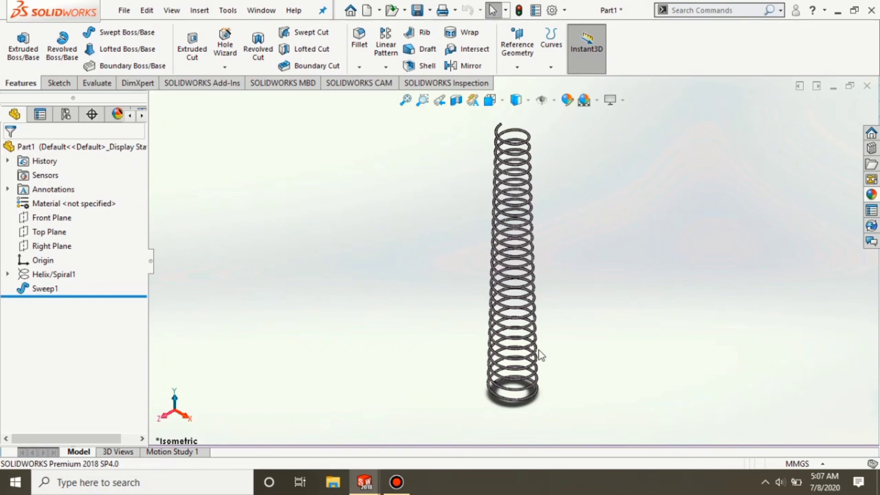
pyautogui.moveTo(399, 484)
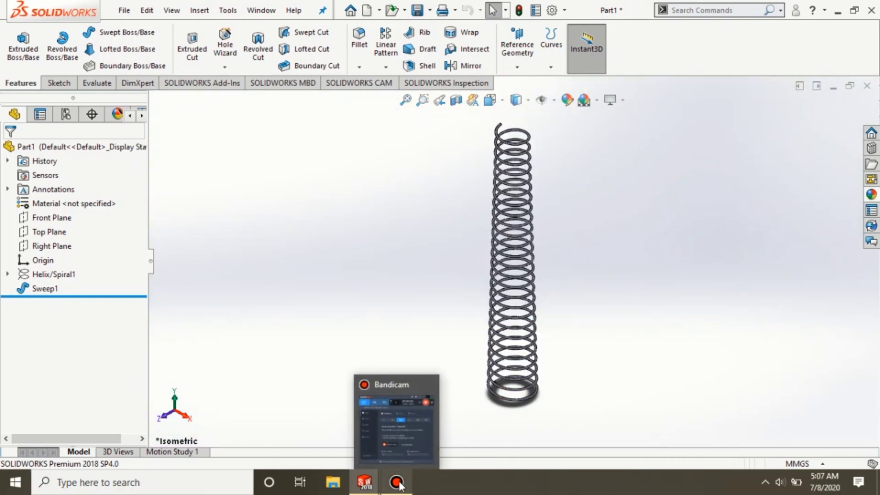
pyautogui.click(399, 484)
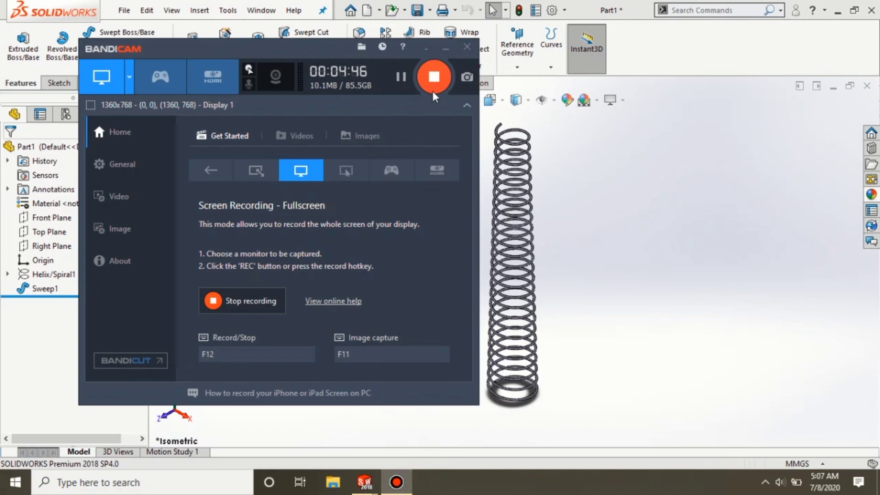